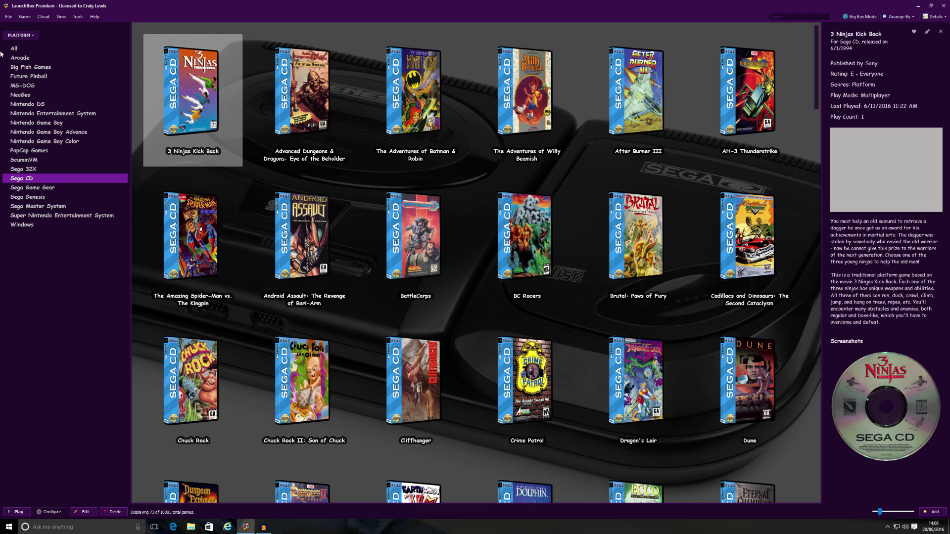
# Start the Import ROMs from Files wizard and advance to selecting the files to import
pyautogui.click(78, 17)
pyautogui.moveTo(79, 17)
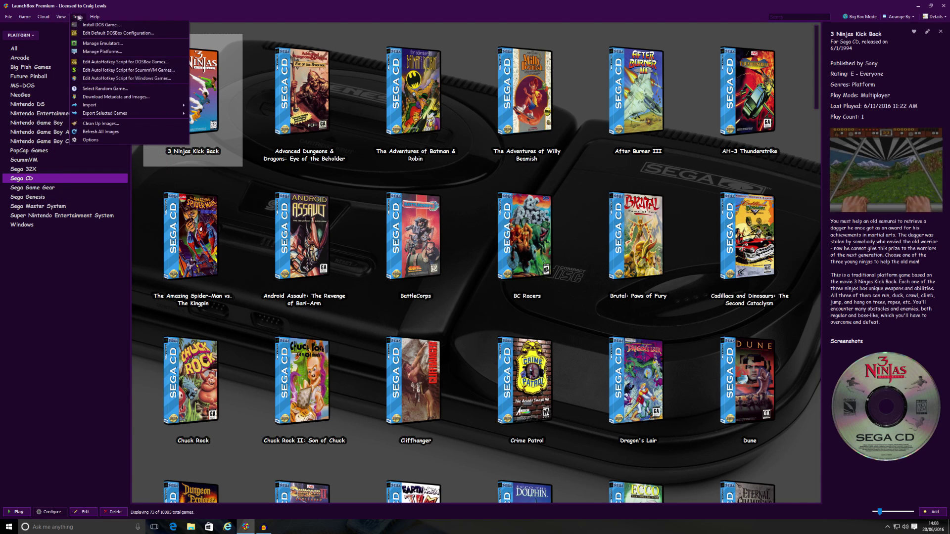
pyautogui.moveTo(108, 106)
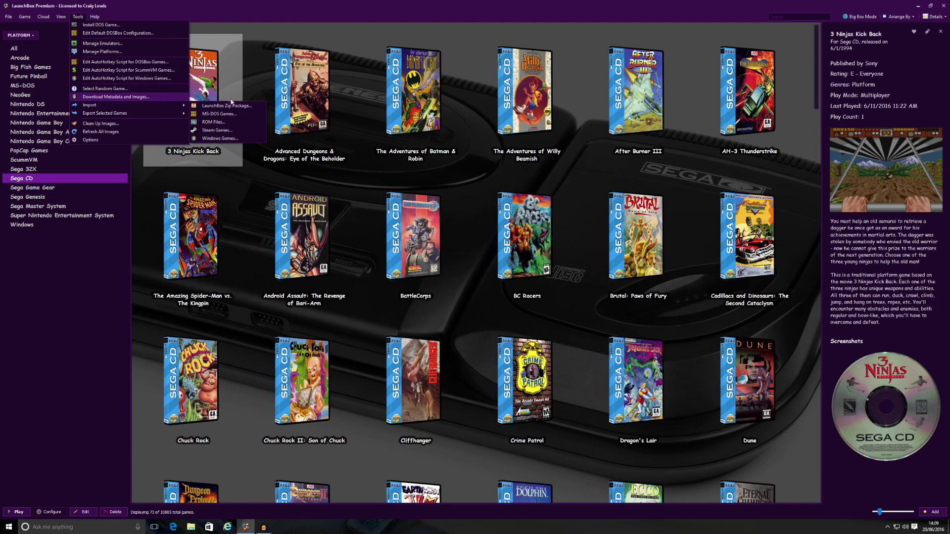
pyautogui.click(232, 120)
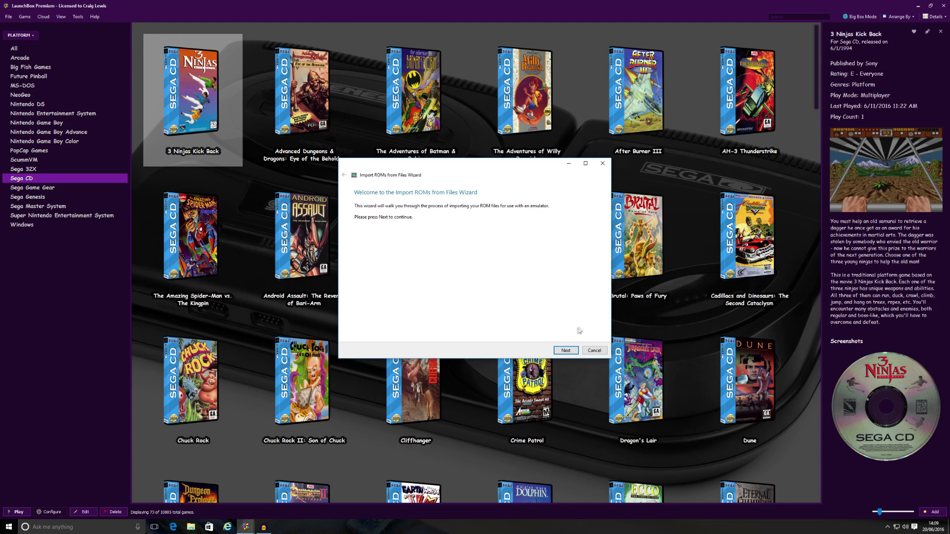
pyautogui.click(566, 351)
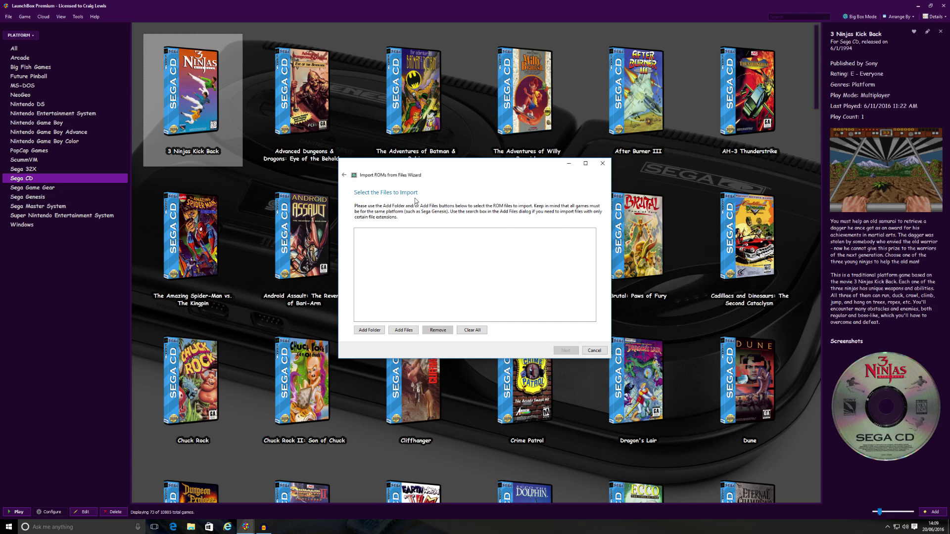
# Browse for files to add in the Tables folder at G:\Emulators\Future Pinball
pyautogui.click(406, 331)
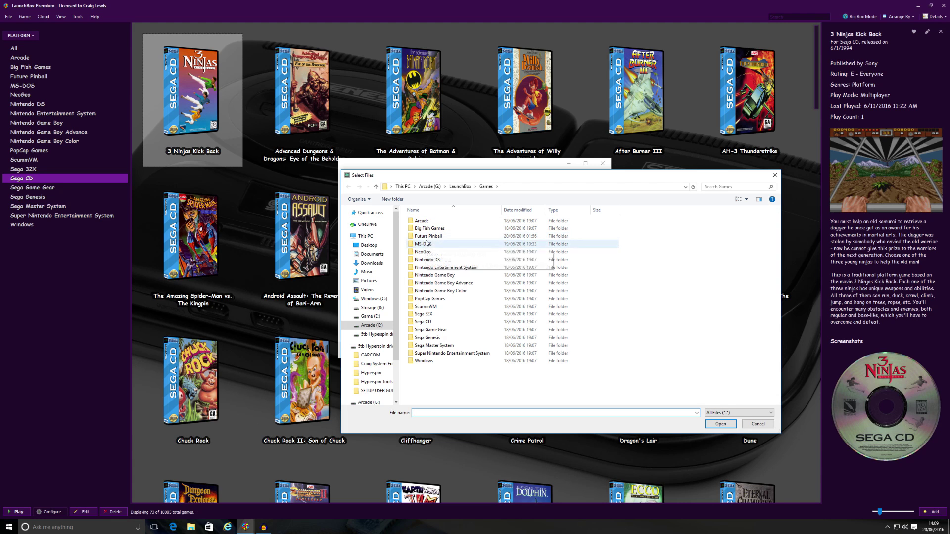
pyautogui.click(428, 187)
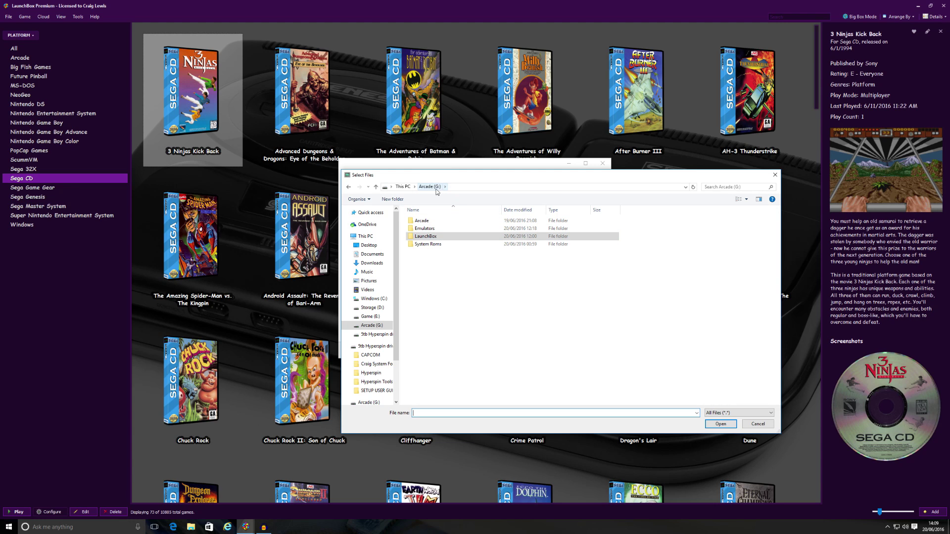
pyautogui.doubleClick(416, 230)
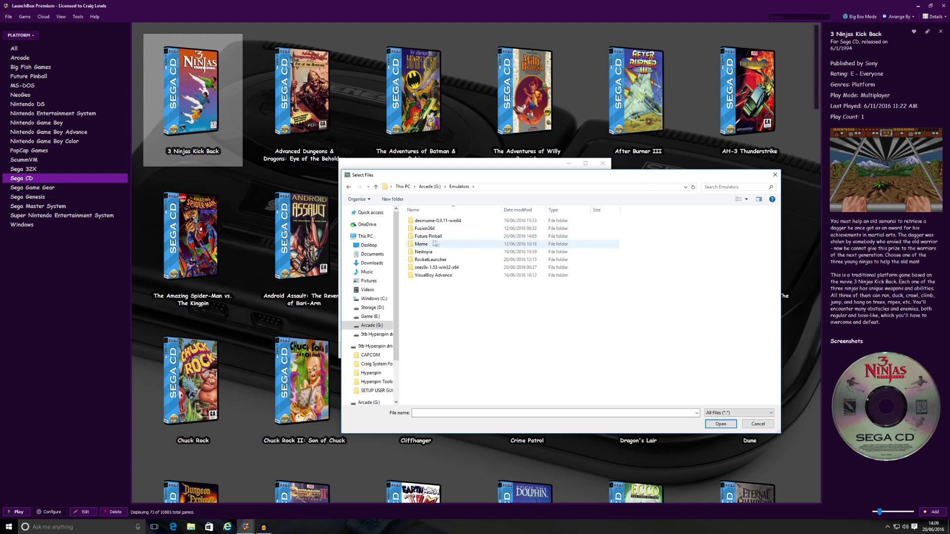
pyautogui.doubleClick(427, 237)
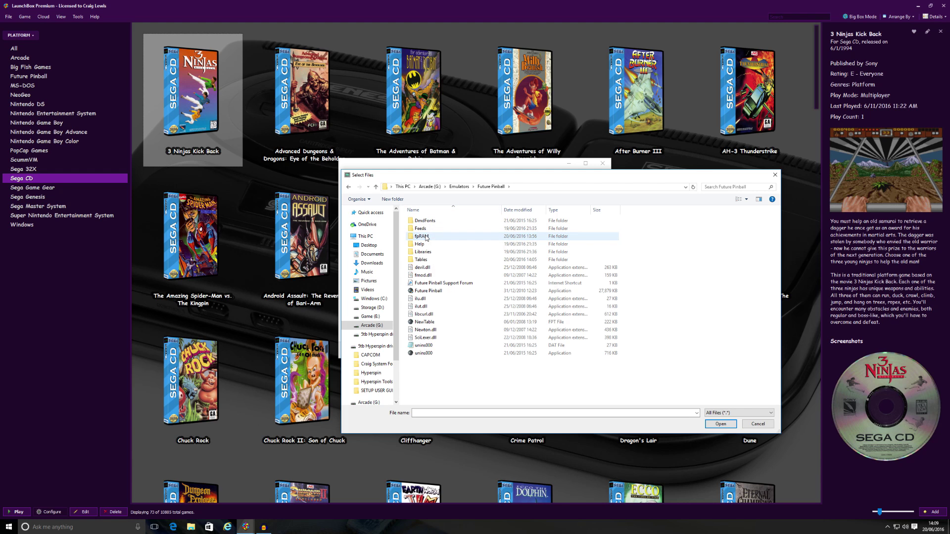
pyautogui.click(413, 260)
pyautogui.click(414, 261)
pyautogui.doubleClick(413, 260)
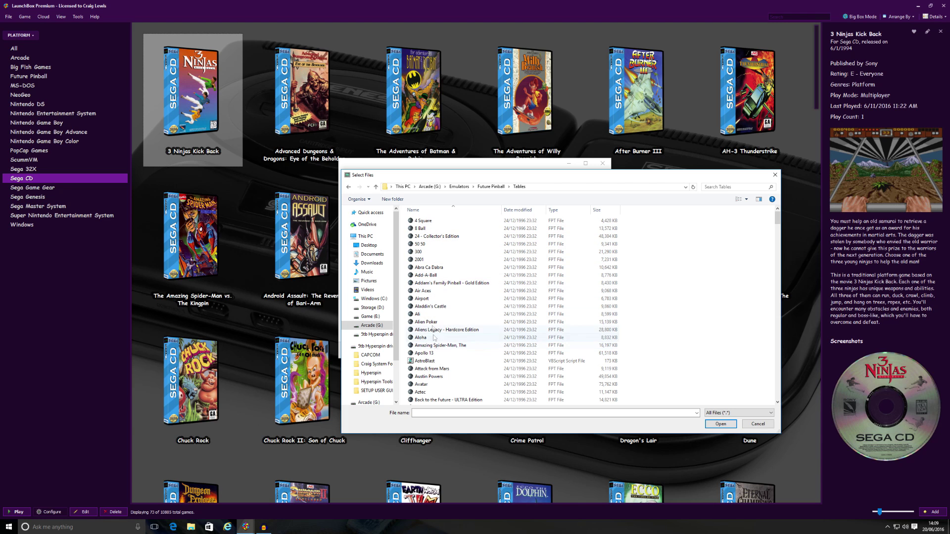
# Find the JAWS table file and add it to the import list
pyautogui.click(433, 292)
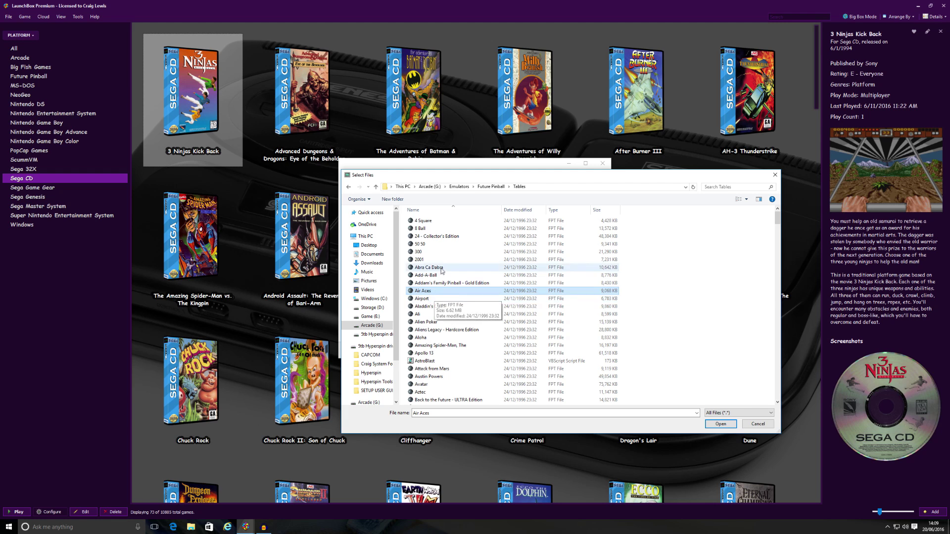
pyautogui.write('jaws')
pyautogui.scroll(-8, 442, 270)
pyautogui.scroll(2, 441, 262)
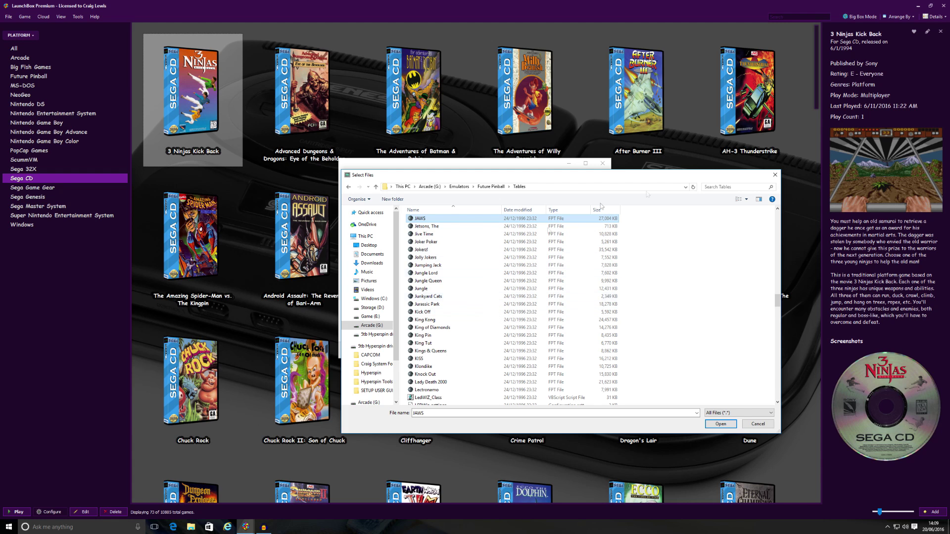
pyautogui.click(716, 425)
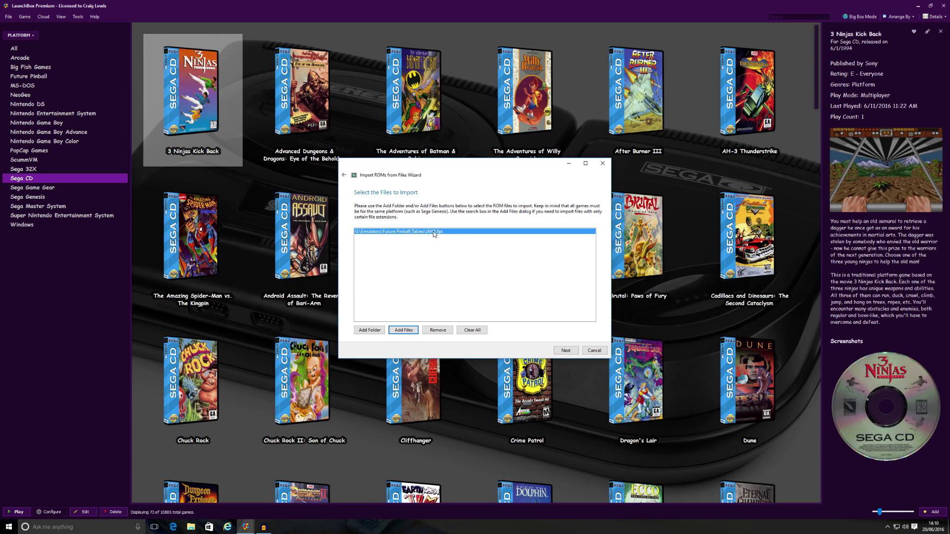
# Set the platform for the imported ROMs to Future Pinball and continue to the emulator choice
pyautogui.click(565, 351)
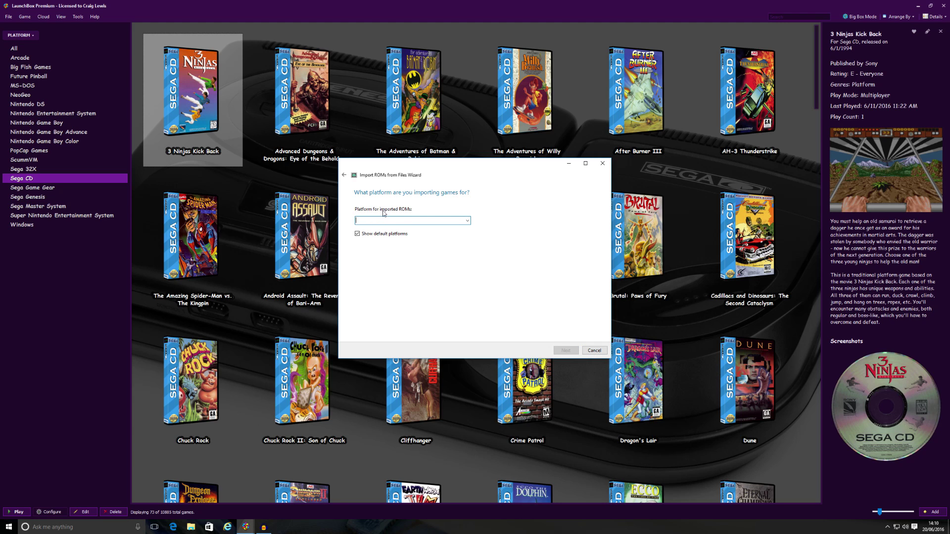
pyautogui.click(468, 221)
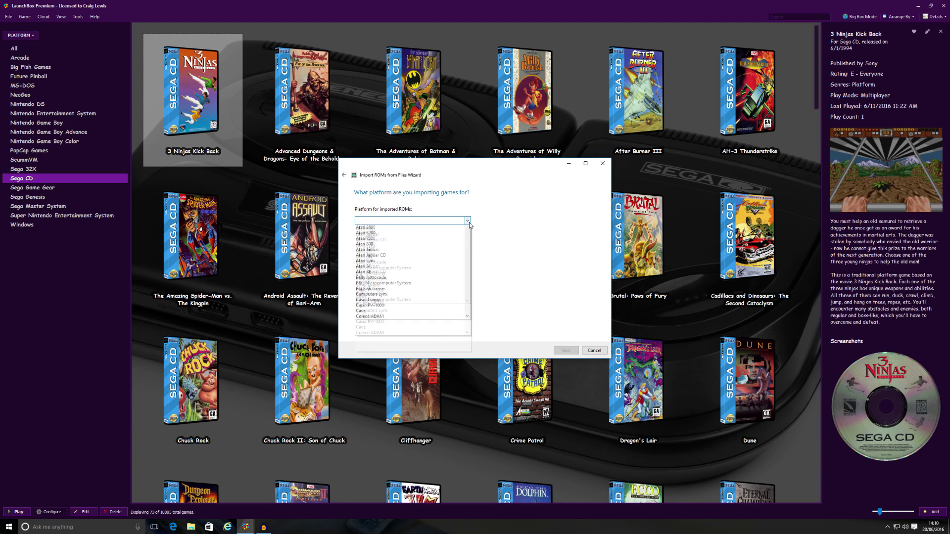
pyautogui.moveTo(468, 238); pyautogui.dragTo(468, 278)
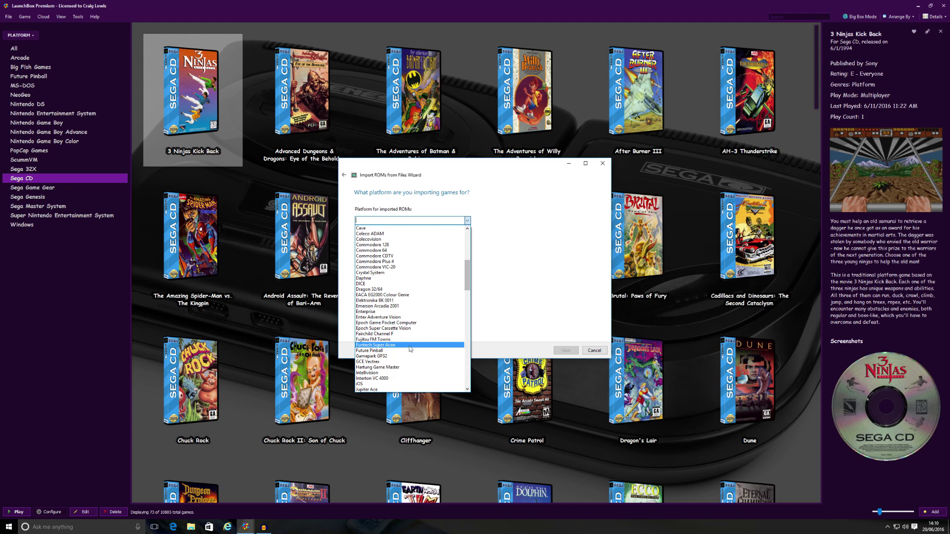
pyautogui.click(374, 350)
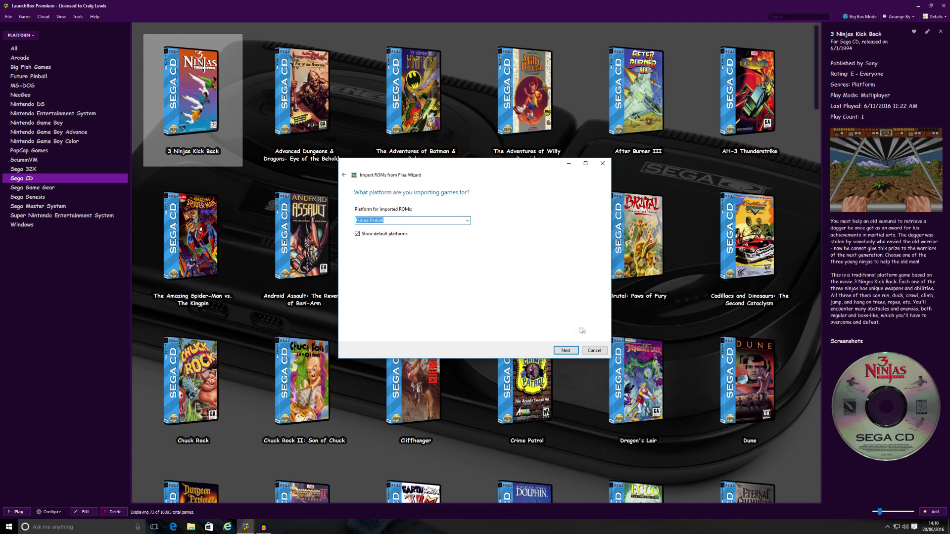
pyautogui.click(566, 351)
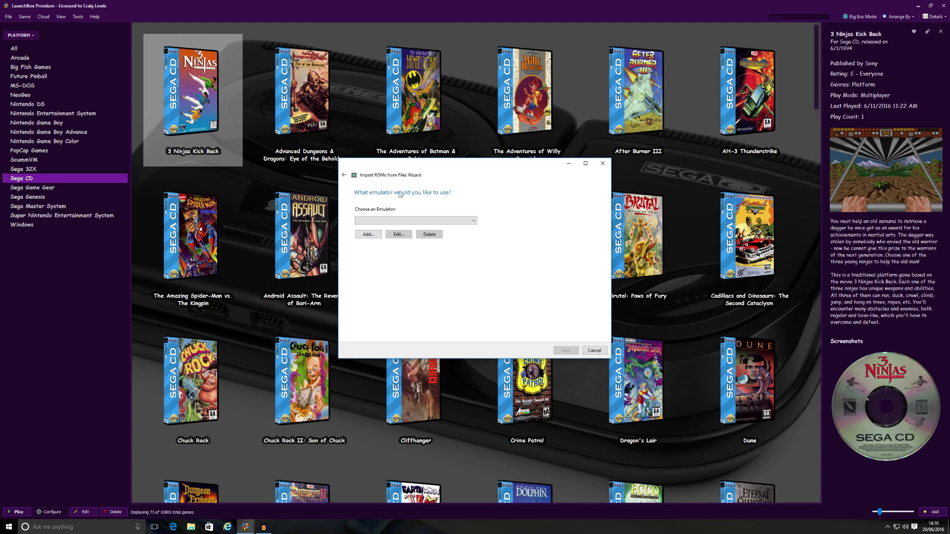
pyautogui.click(474, 222)
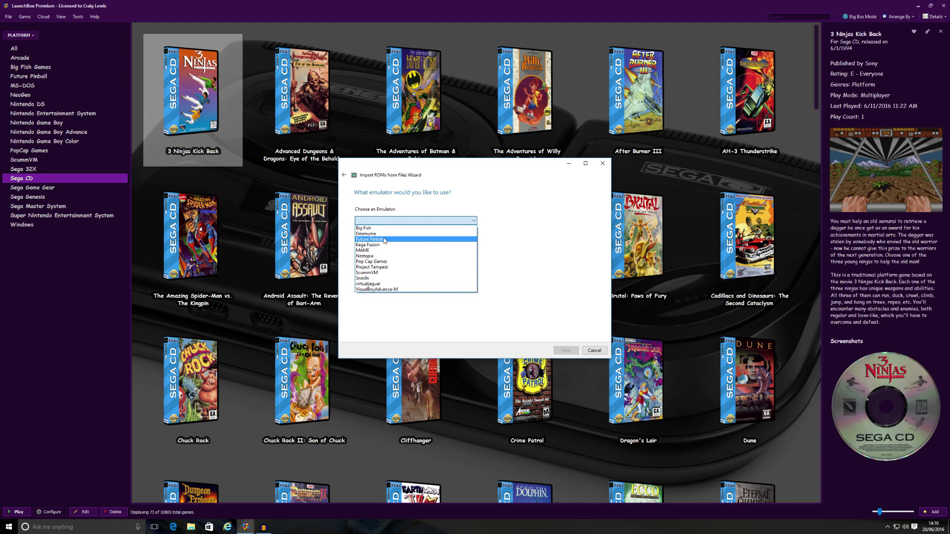
pyautogui.click(511, 205)
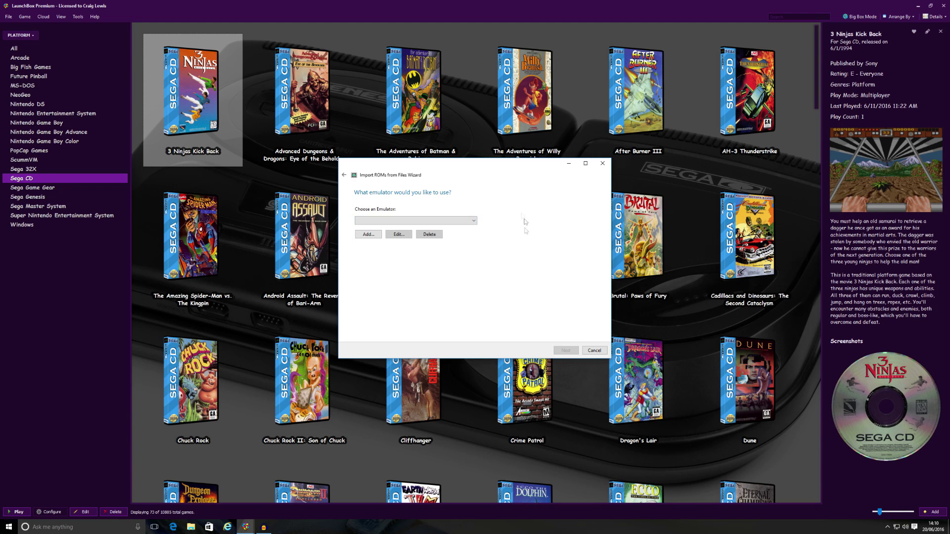
pyautogui.click(368, 234)
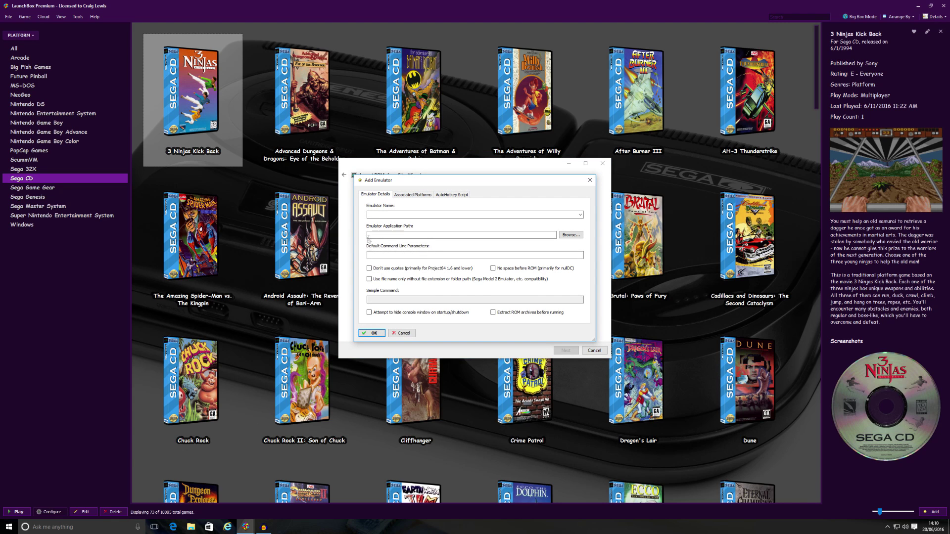
pyautogui.click(375, 216)
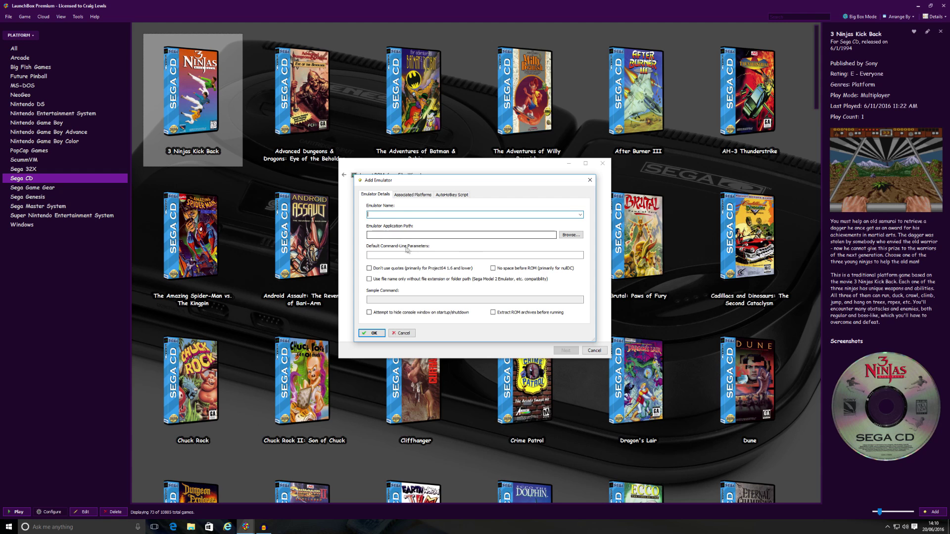
pyautogui.click(475, 235)
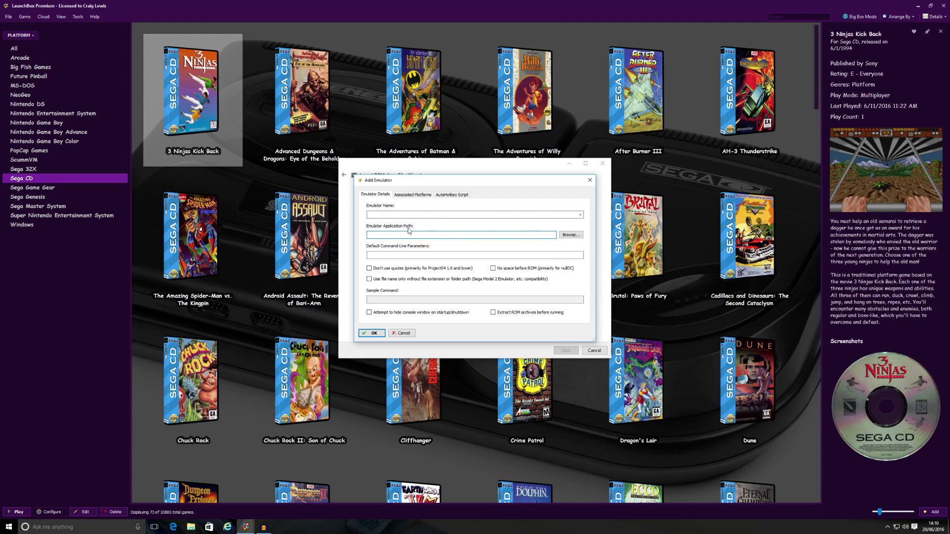
pyautogui.click(566, 235)
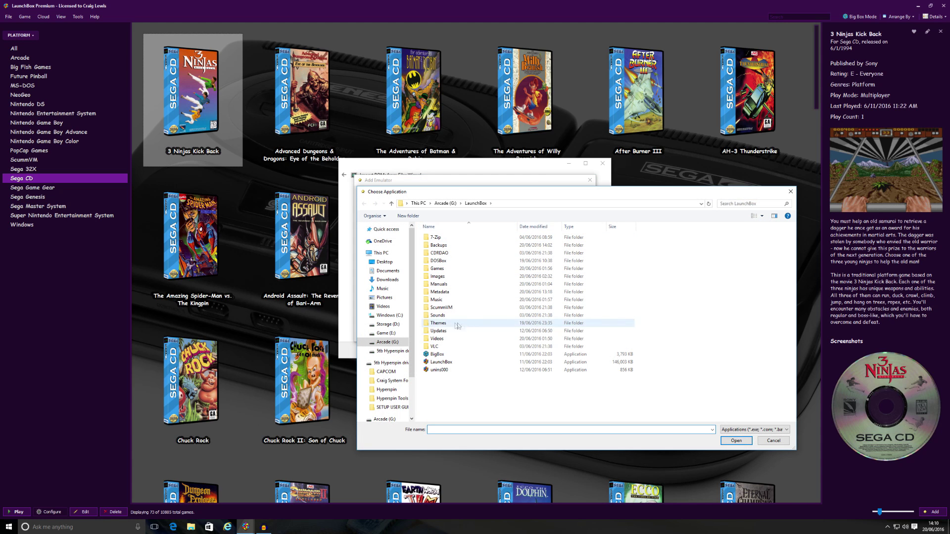
pyautogui.click(439, 204)
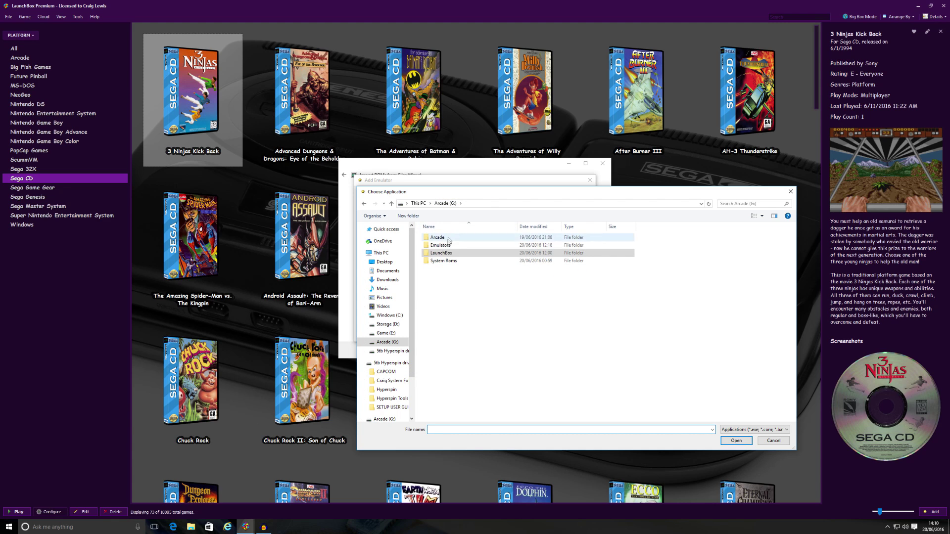
pyautogui.doubleClick(449, 246)
pyautogui.doubleClick(452, 254)
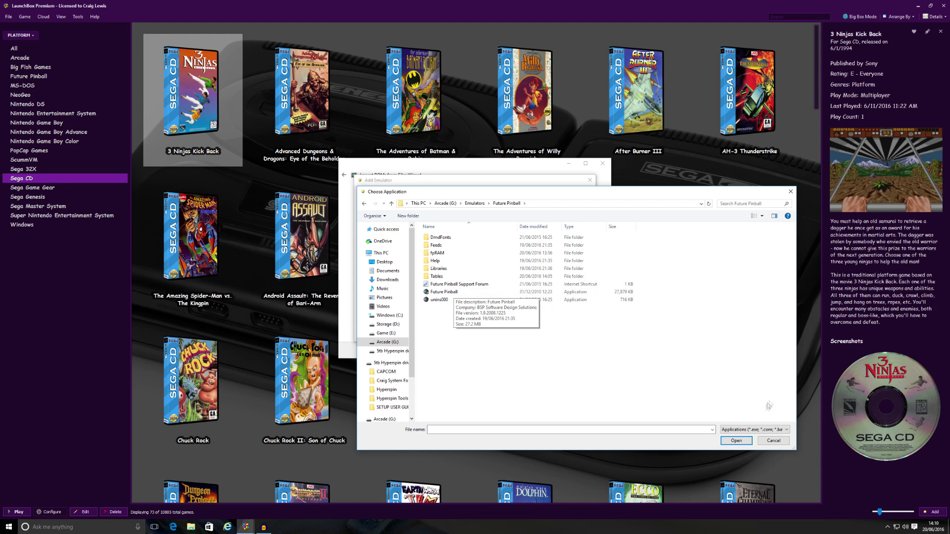
pyautogui.doubleClick(442, 292)
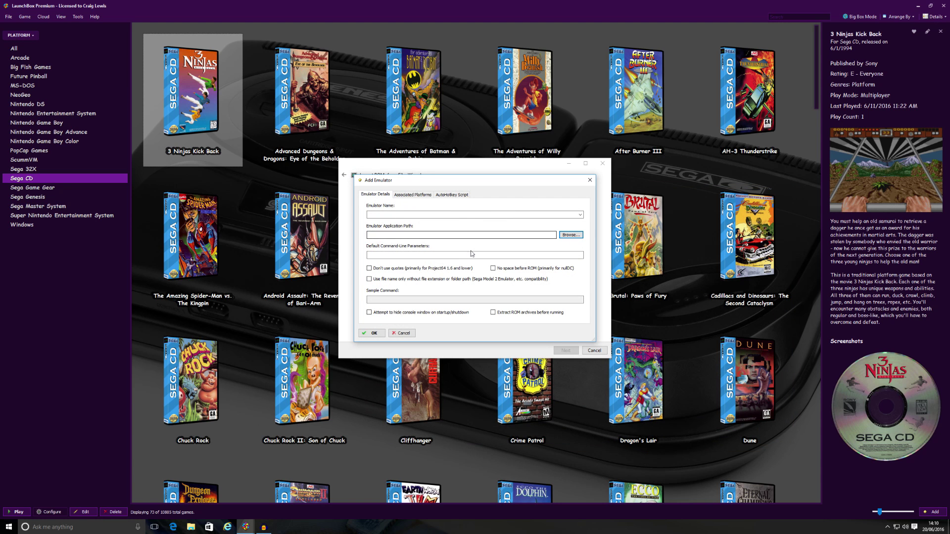
pyautogui.click(413, 195)
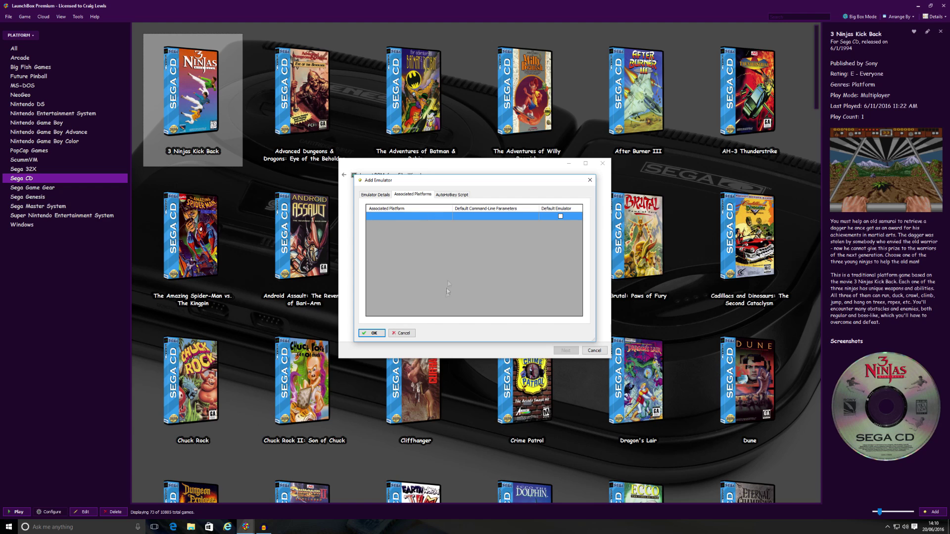
pyautogui.click(409, 332)
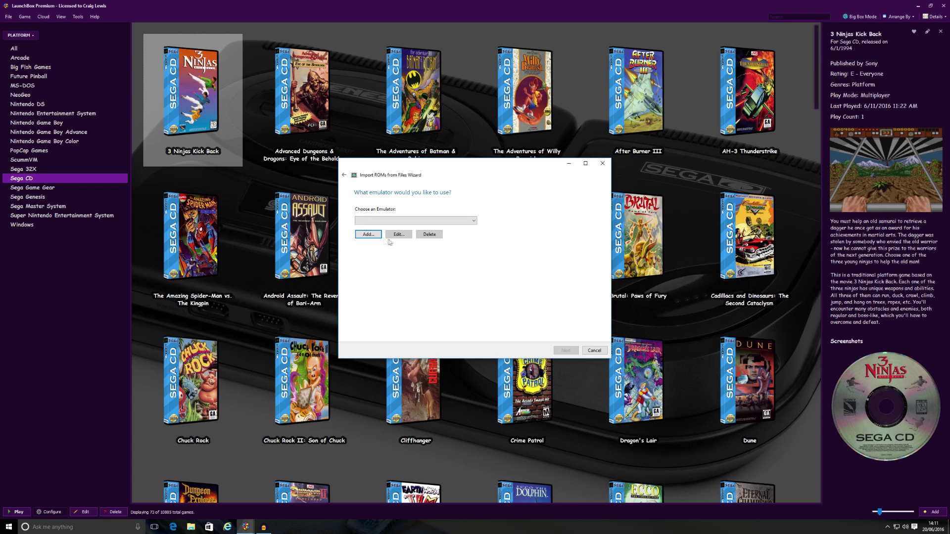
# Choose Future Pinball as the emulator and use the files in their current location
pyautogui.click(475, 220)
pyautogui.click(408, 239)
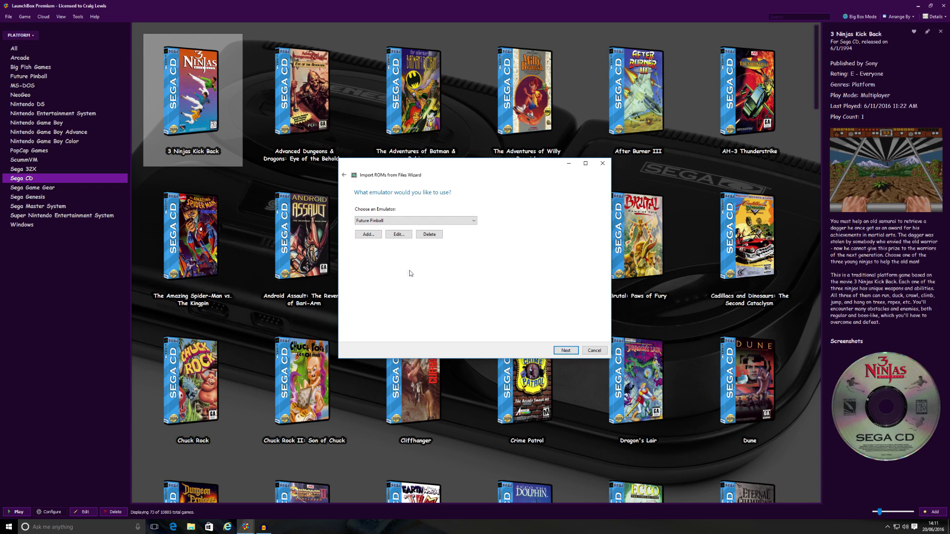
pyautogui.click(566, 351)
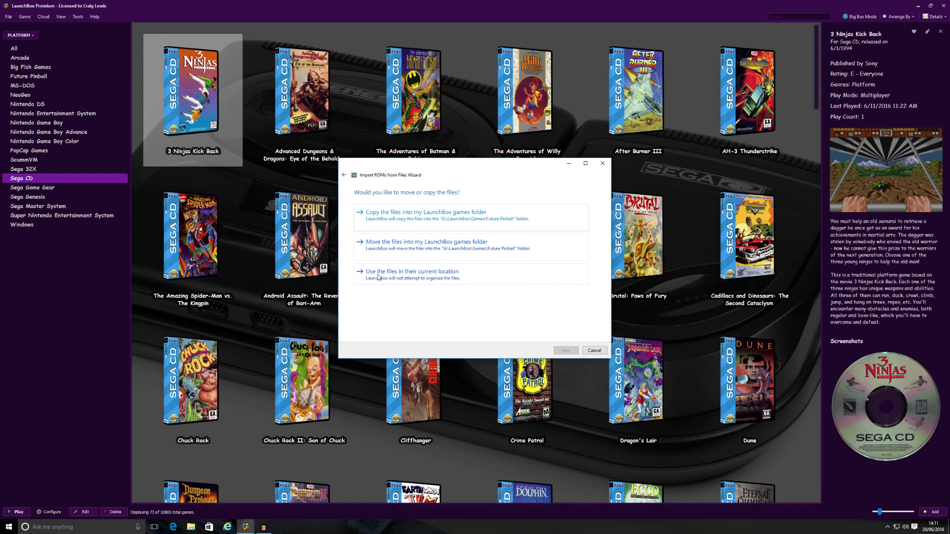
pyautogui.click(409, 279)
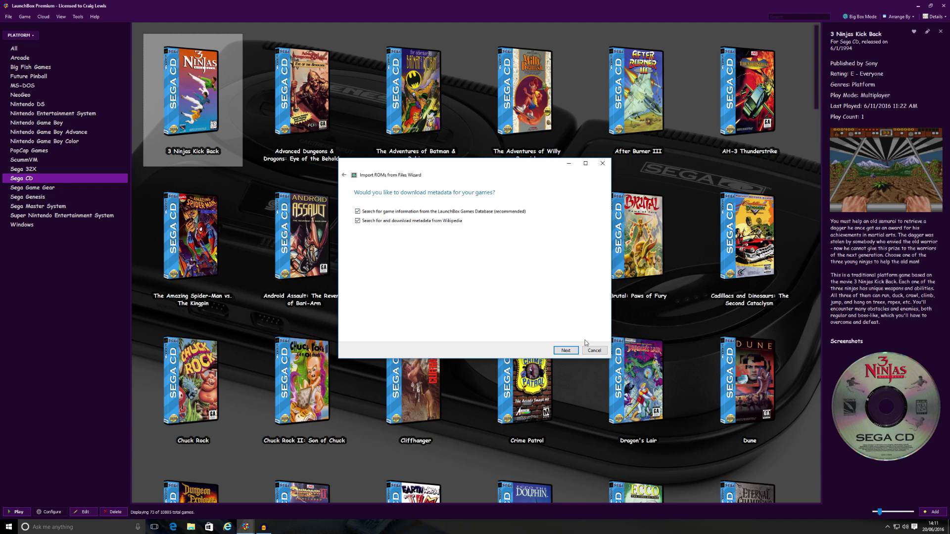
# Accept the default metadata and image downloads, and deselect all EmuMovies media types
pyautogui.click(559, 353)
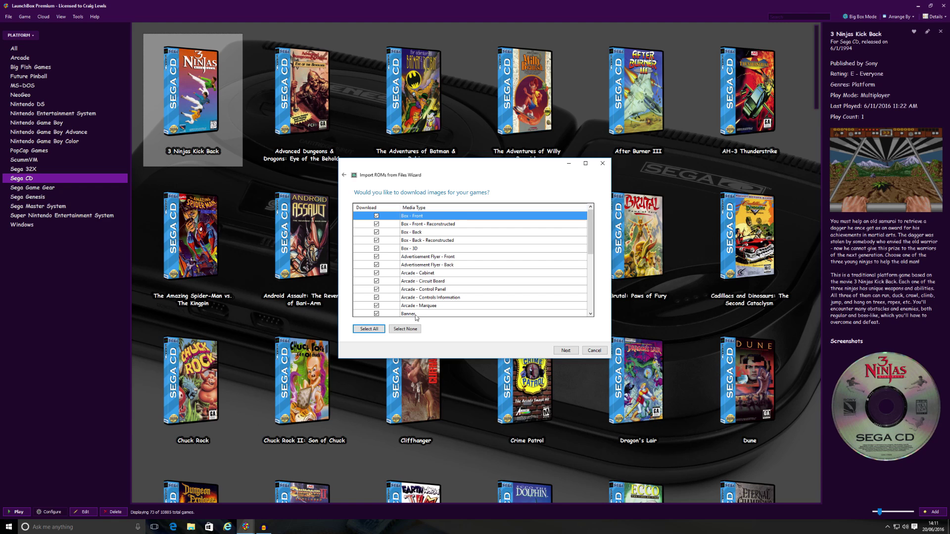
pyautogui.click(565, 350)
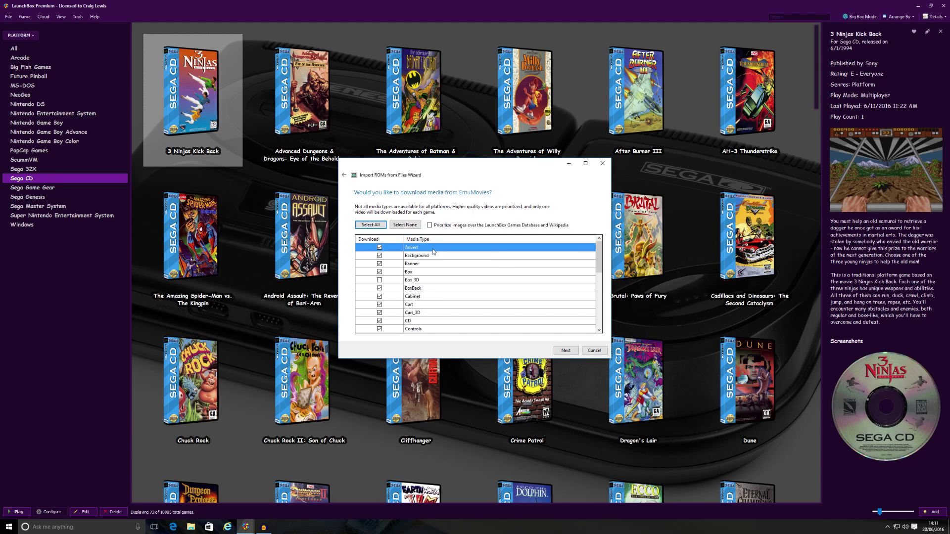
pyautogui.click(405, 225)
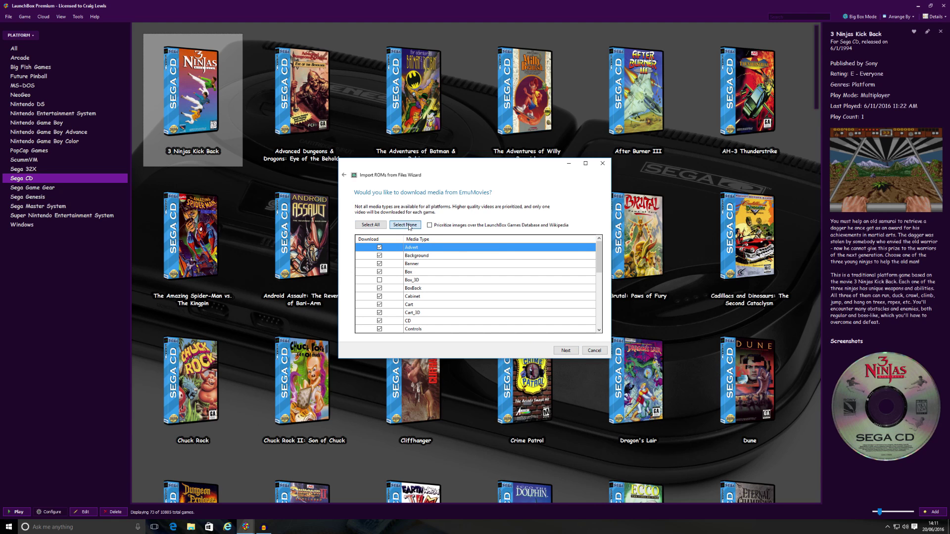
pyautogui.click(566, 351)
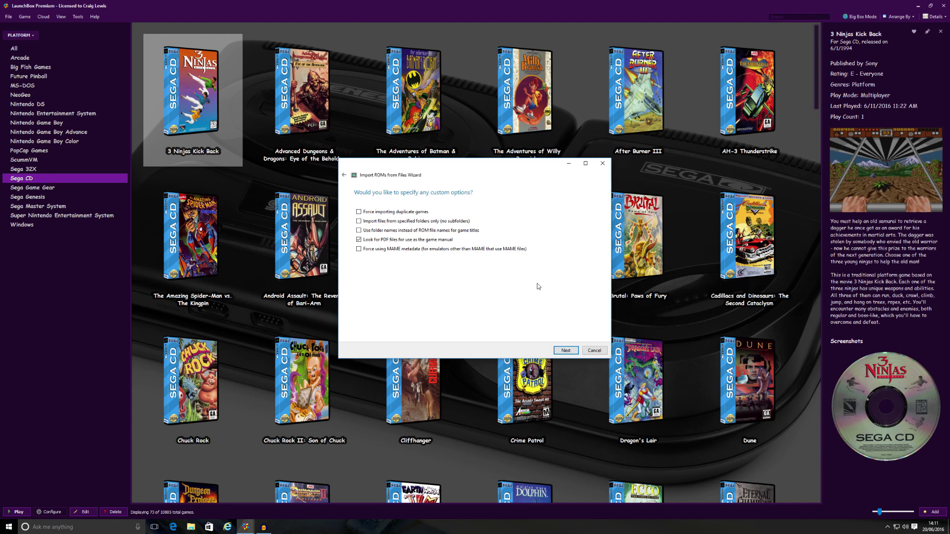
# Keep the default custom options, finish importing the JAWS table, and show the Future Pinball platform's games
pyautogui.click(566, 351)
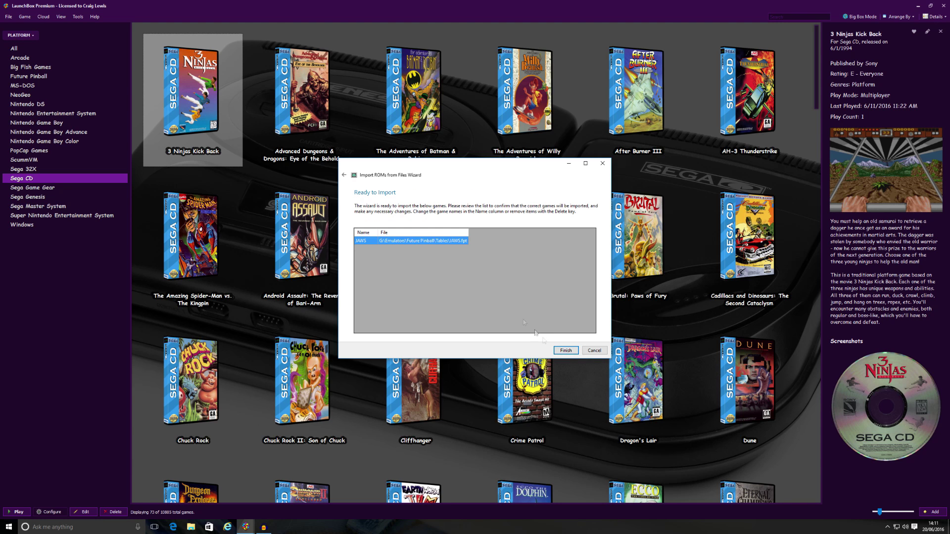
pyautogui.click(566, 350)
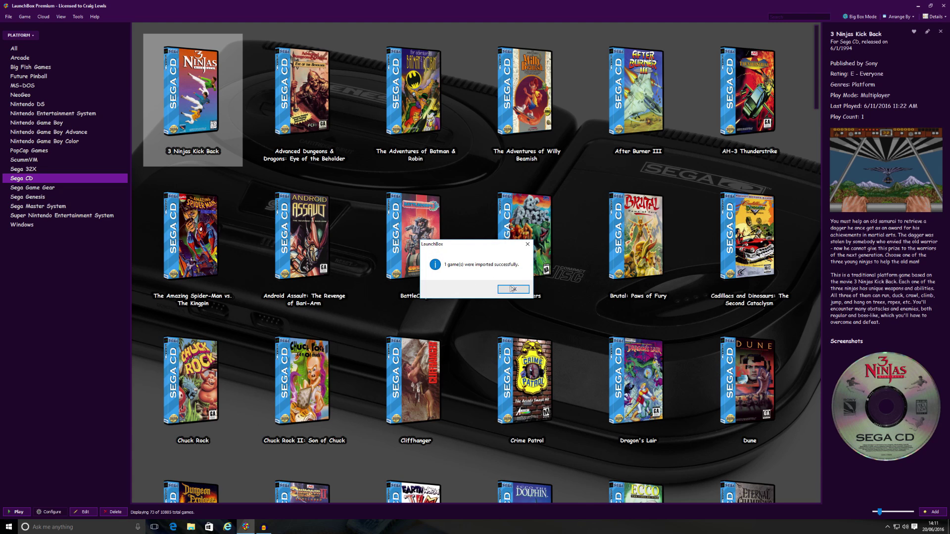
pyautogui.click(512, 289)
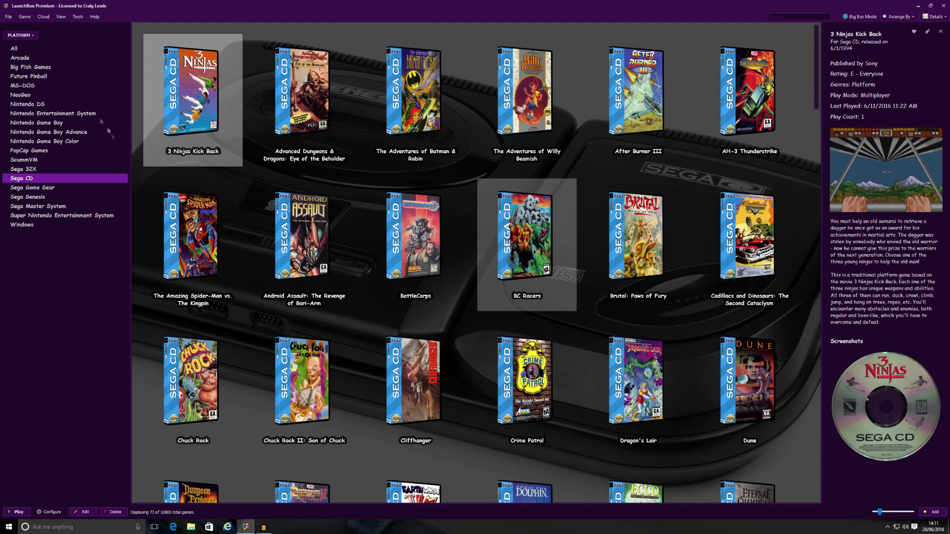
pyautogui.click(40, 79)
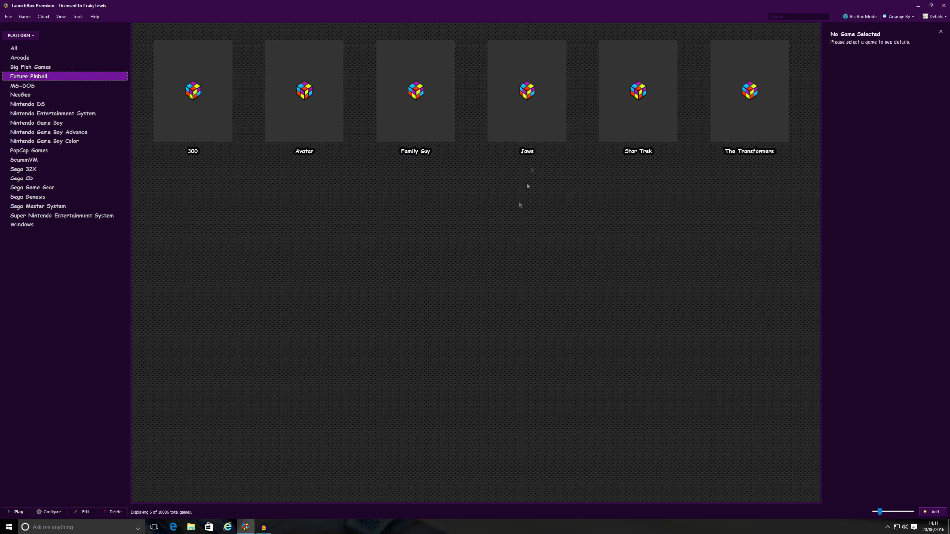
# Test-launch the Jaws table, close Future Pinball, and return to LaunchBox
pyautogui.moveTo(572, 67)
pyautogui.doubleClick(535, 97)
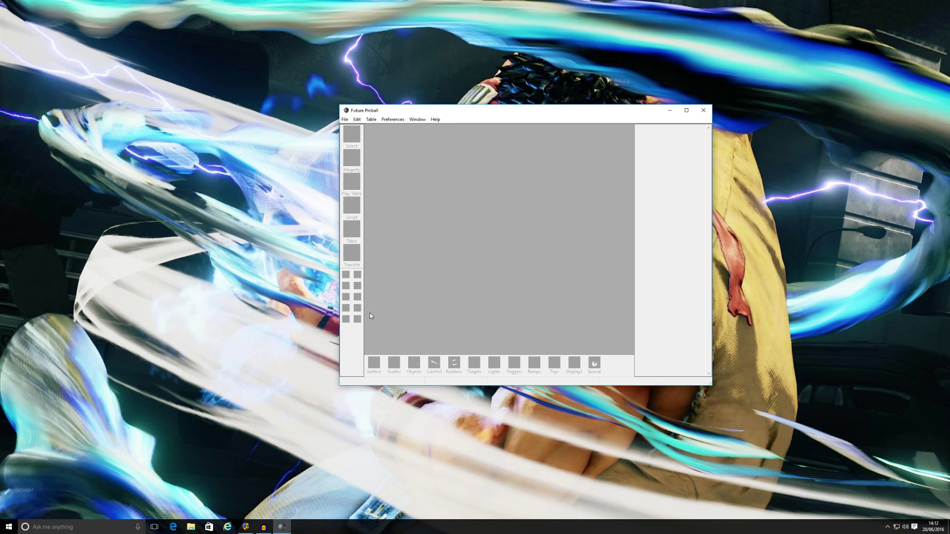
pyautogui.click(703, 111)
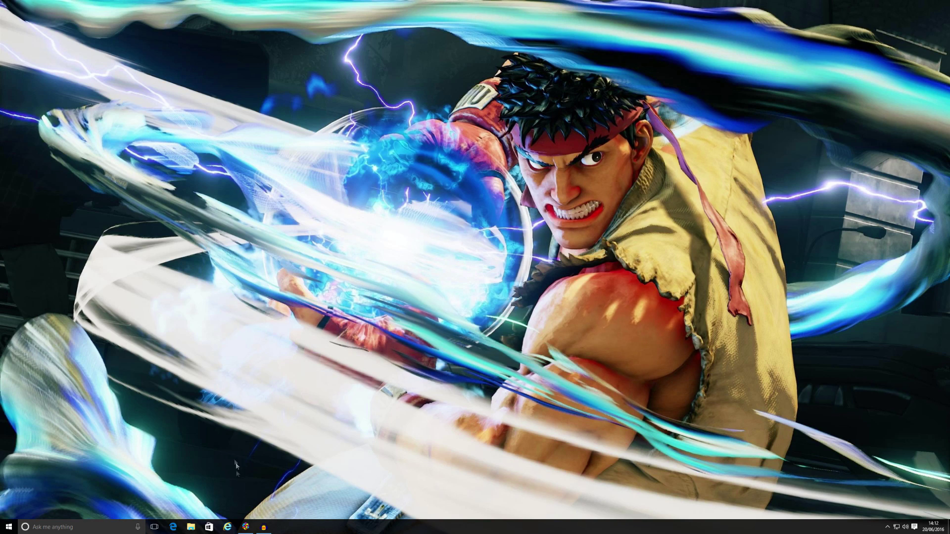
pyautogui.click(245, 527)
pyautogui.click(245, 527)
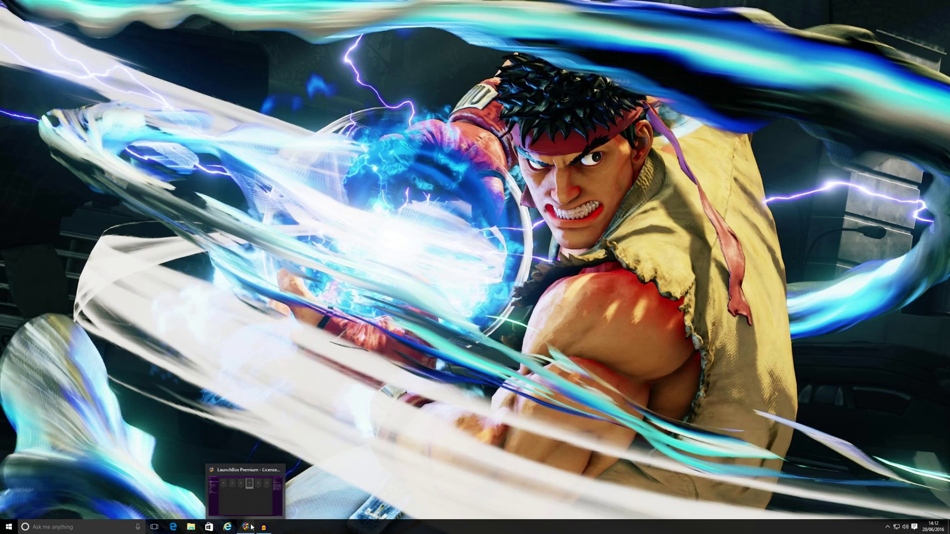
pyautogui.click(245, 527)
# Enable custom command-line parameters in the Jaws game's emulation settings and paste /open "G:\Emulators\Future Pinball\Tables\Transformers.fpt" /play /exit
pyautogui.rightClick(523, 94)
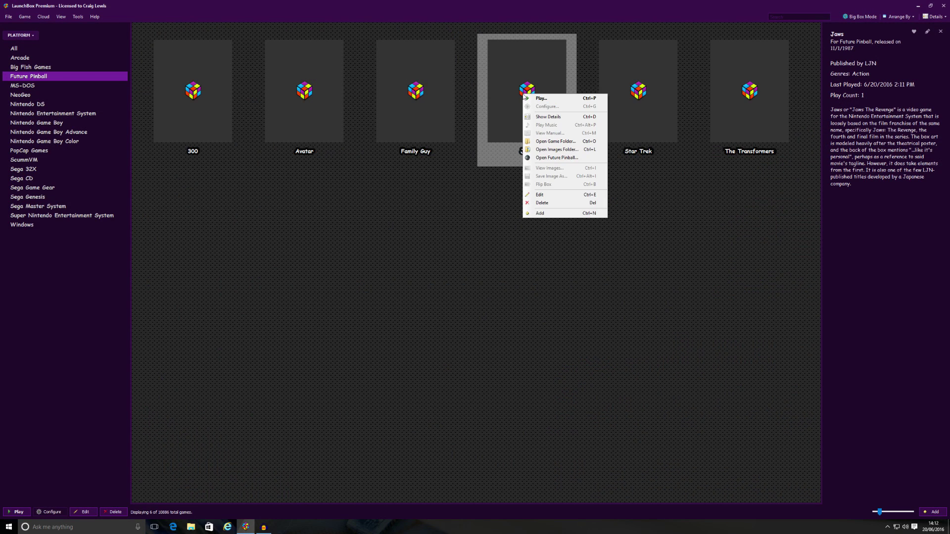
pyautogui.click(543, 195)
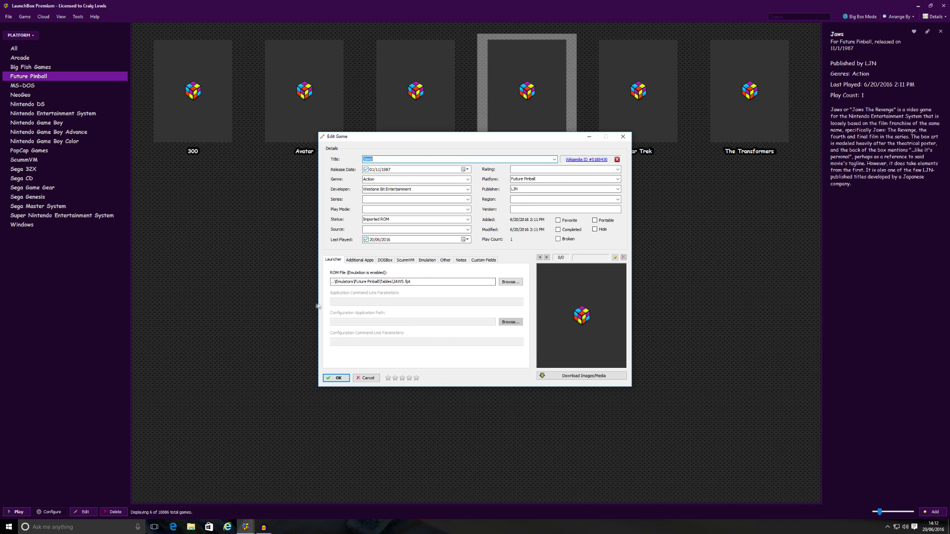
pyautogui.click(426, 261)
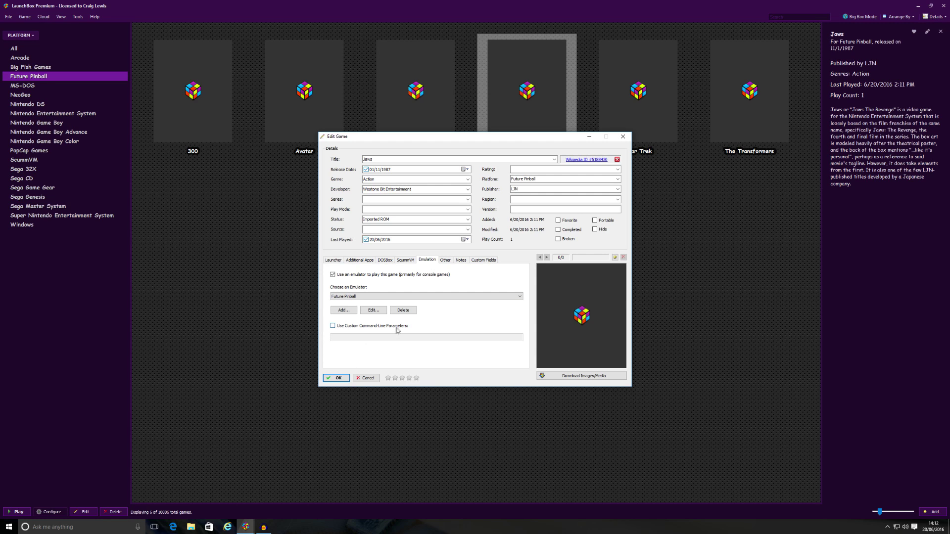
pyautogui.click(332, 326)
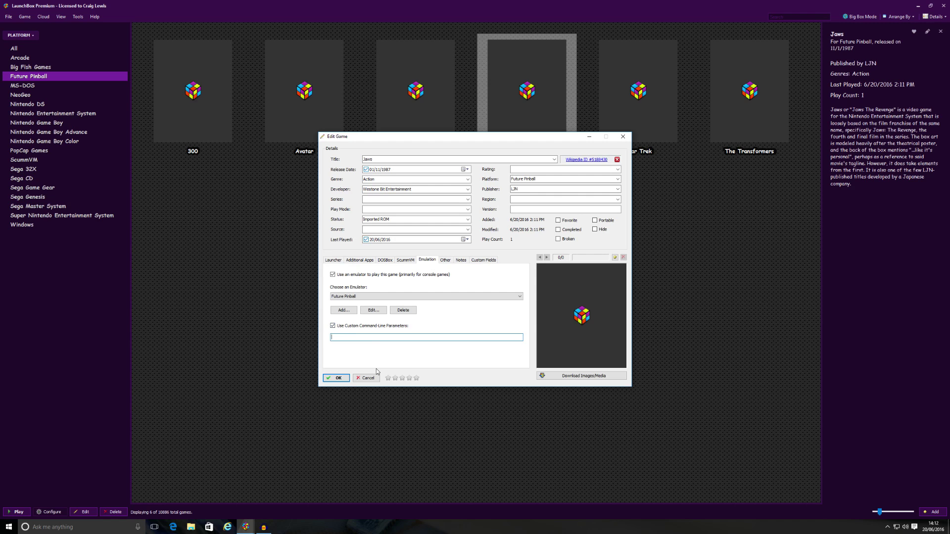
pyautogui.rightClick(369, 338)
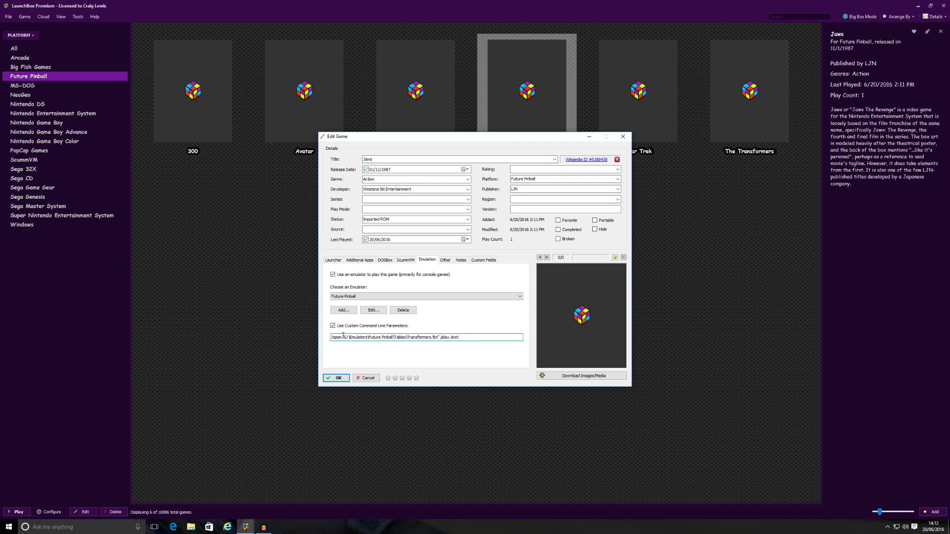
# Replace the Transformers table name with JAWS in the custom command line's file path
pyautogui.moveTo(344, 338); pyautogui.dragTo(439, 340)
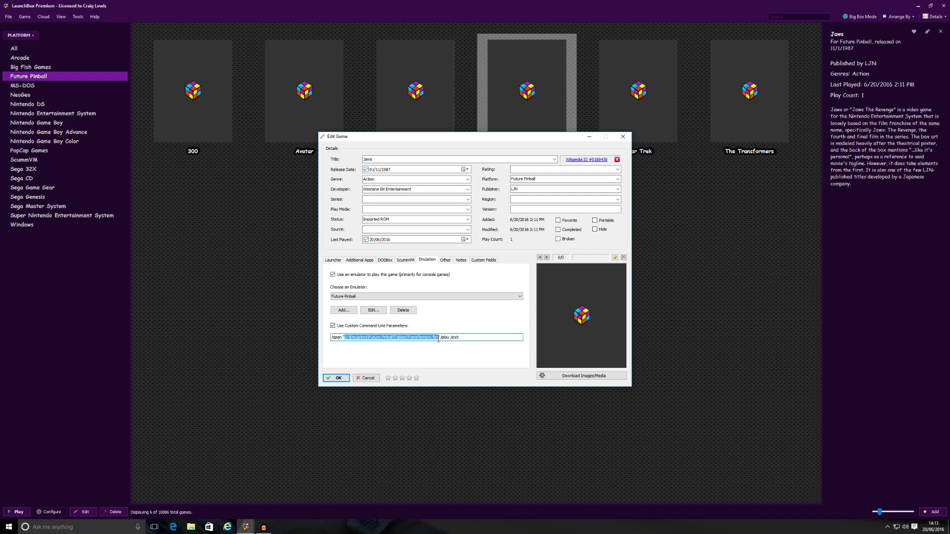
pyautogui.click(413, 338)
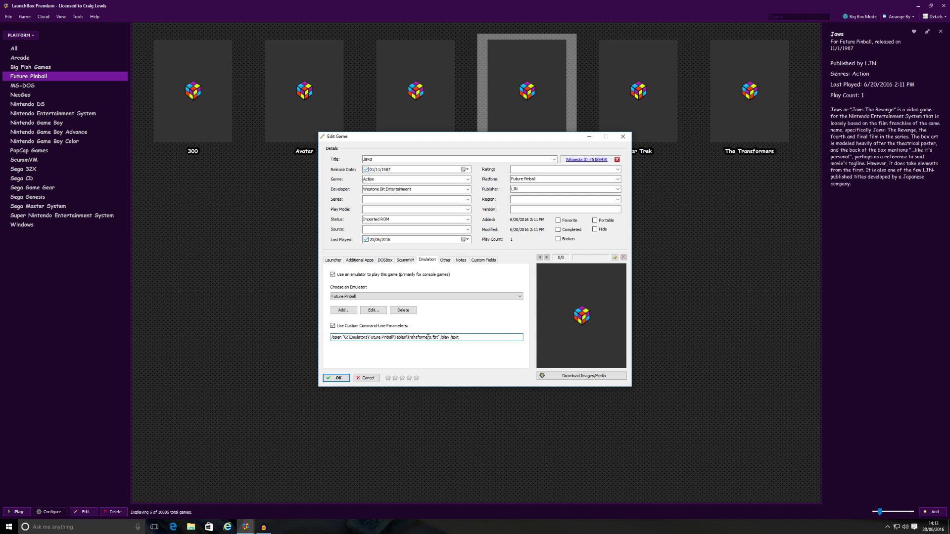
pyautogui.doubleClick(430, 337)
pyautogui.click(429, 337)
pyautogui.press('BackSpace')
pyautogui.press('BackSpace')
pyautogui.press('BackSpace')
pyautogui.press('BackSpace')
pyautogui.press('BackSpace')
pyautogui.press('BackSpace')
pyautogui.press('BackSpace')
pyautogui.press('BackSpace')
pyautogui.press('BackSpace')
pyautogui.press('BackSpace')
pyautogui.press('BackSpace')
pyautogui.press('BackSpace')
pyautogui.write('JAE')
pyautogui.press('BackSpace')
pyautogui.write('WS')
# Check the quoted table path and the /open, /play and /exit parts of the Jaws command line
pyautogui.moveTo(343, 337); pyautogui.dragTo(424, 344)
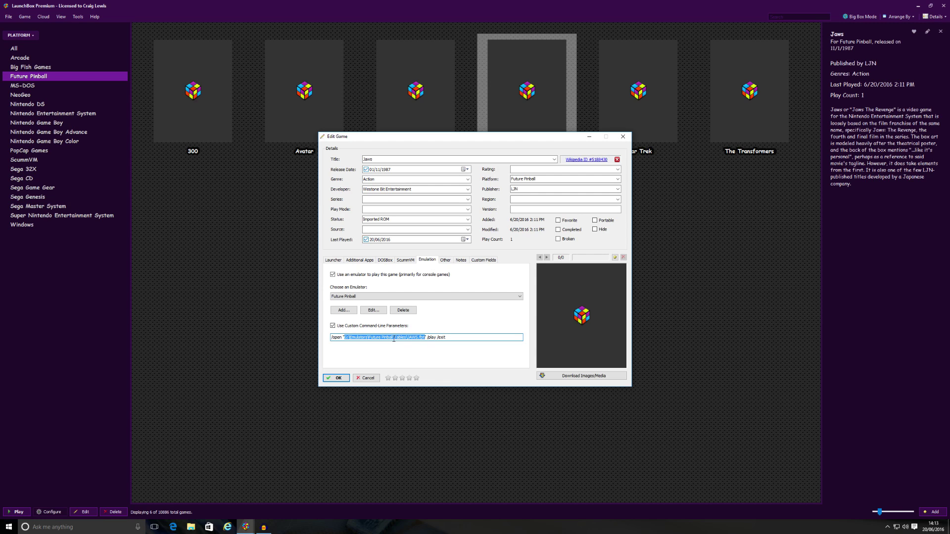
pyautogui.click(426, 338)
pyautogui.doubleClick(345, 336)
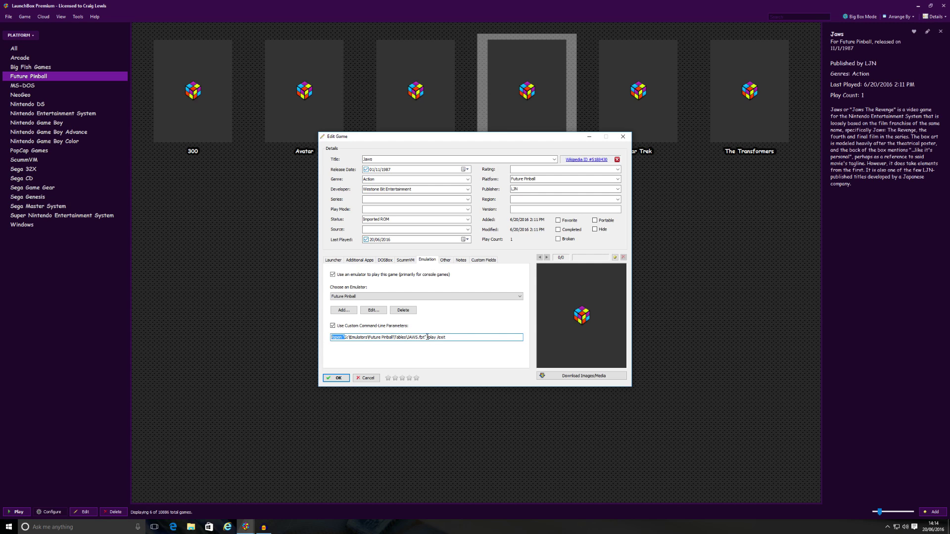
pyautogui.moveTo(426, 337); pyautogui.dragTo(447, 337)
pyautogui.moveTo(331, 337); pyautogui.dragTo(342, 339)
pyautogui.click(345, 337)
pyautogui.moveTo(425, 337); pyautogui.dragTo(446, 338)
# Save the Jaws game's edited settings and launch the table
pyautogui.click(336, 378)
pyautogui.doubleClick(534, 92)
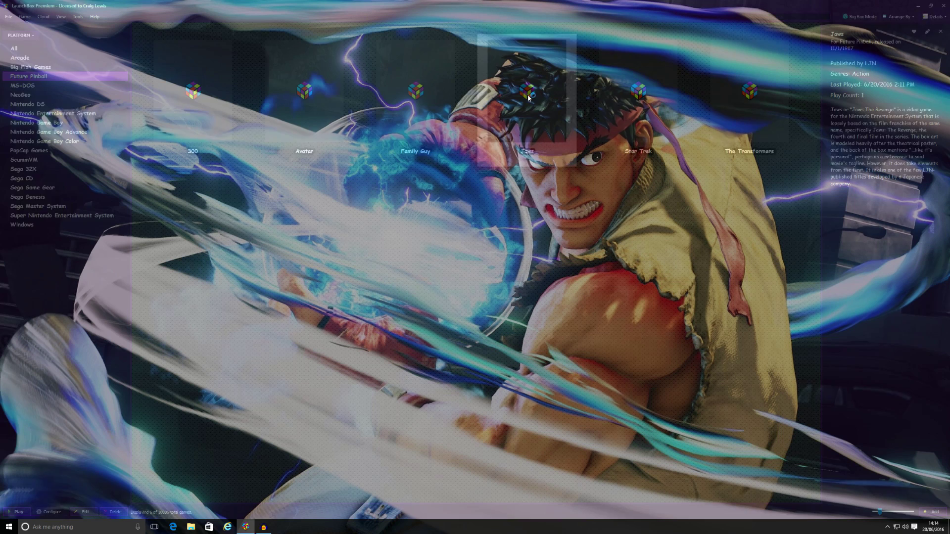